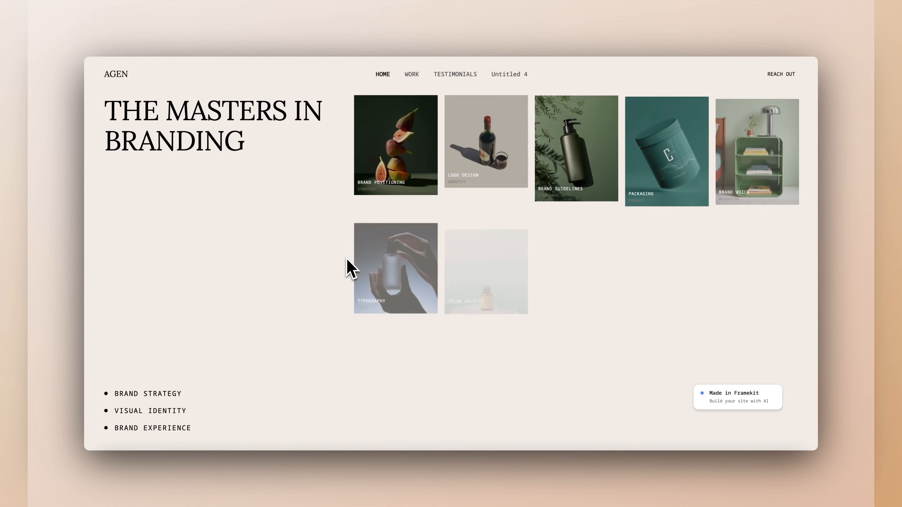
# Prompt the AI to animate everything in nicely on the hero section's first load, with the images sliding and animating in one by one.
pyautogui.scroll(-10, 347, 259)
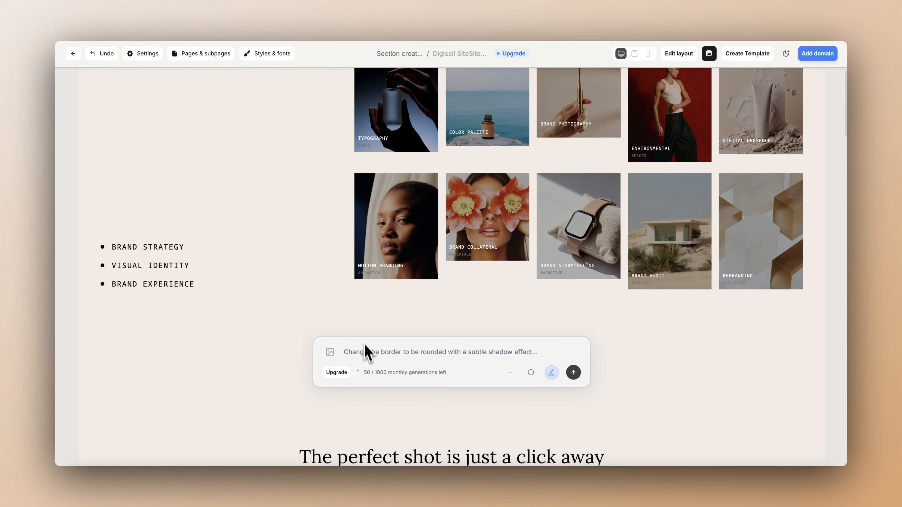
pyautogui.click(366, 346)
pyautogui.write('Please animate in everything nicely on first load and pleas')
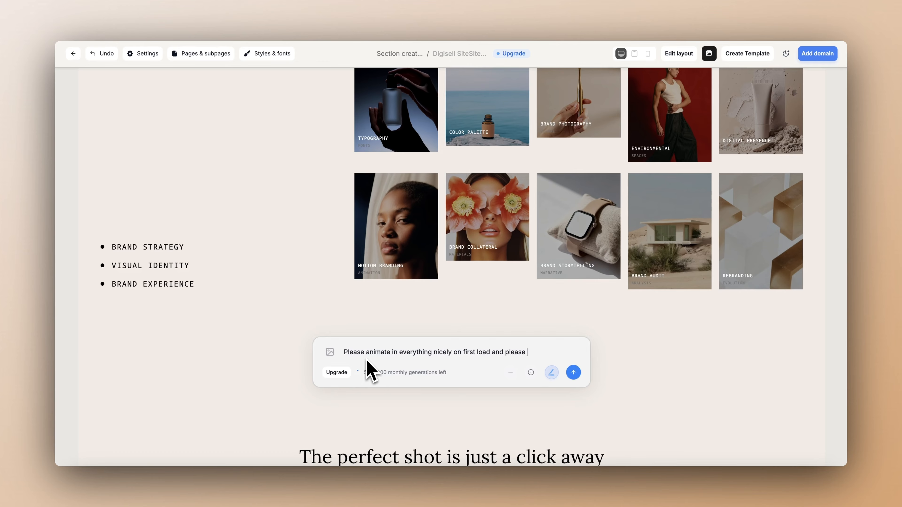
pyautogui.write('es slide in')
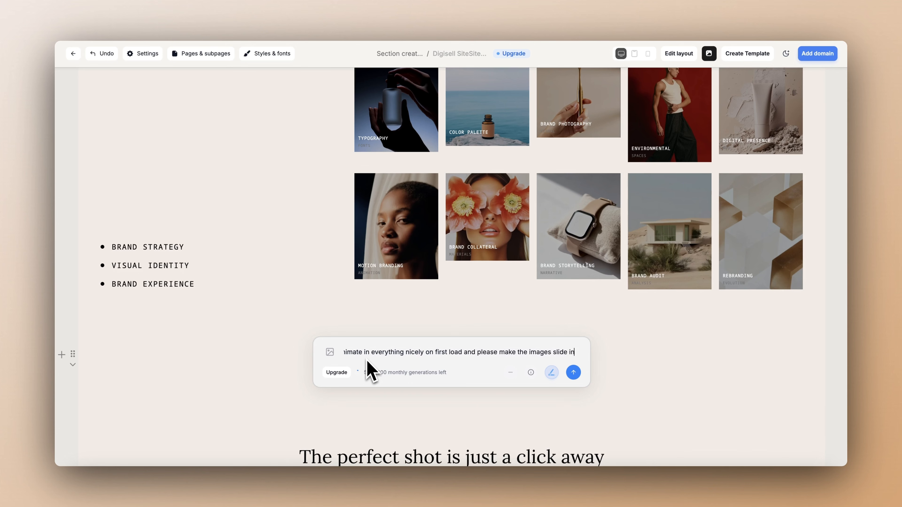
pyautogui.write(' and animate')
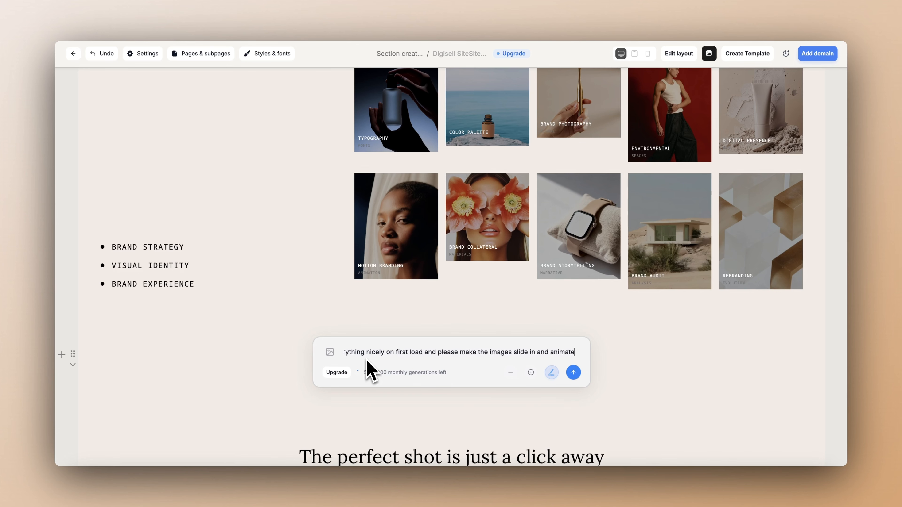
pyautogui.write(' in one by one')
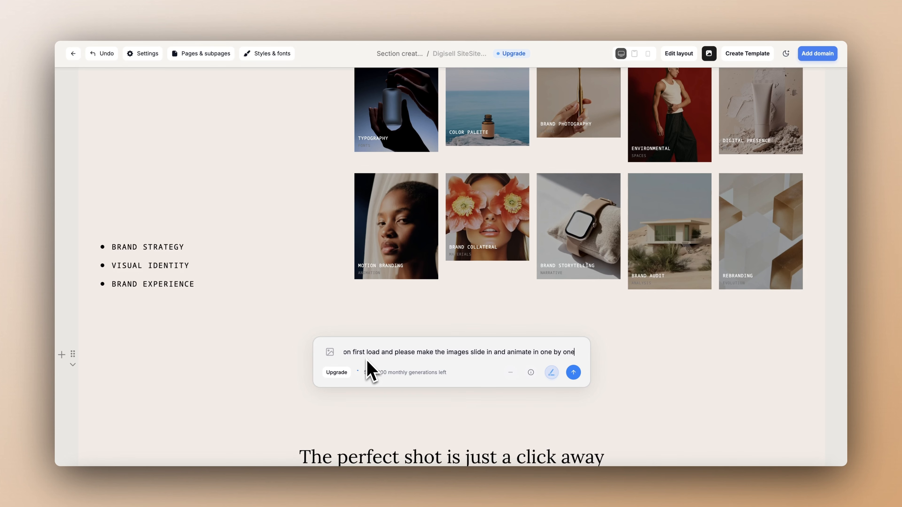
pyautogui.scroll(3, 462, 336)
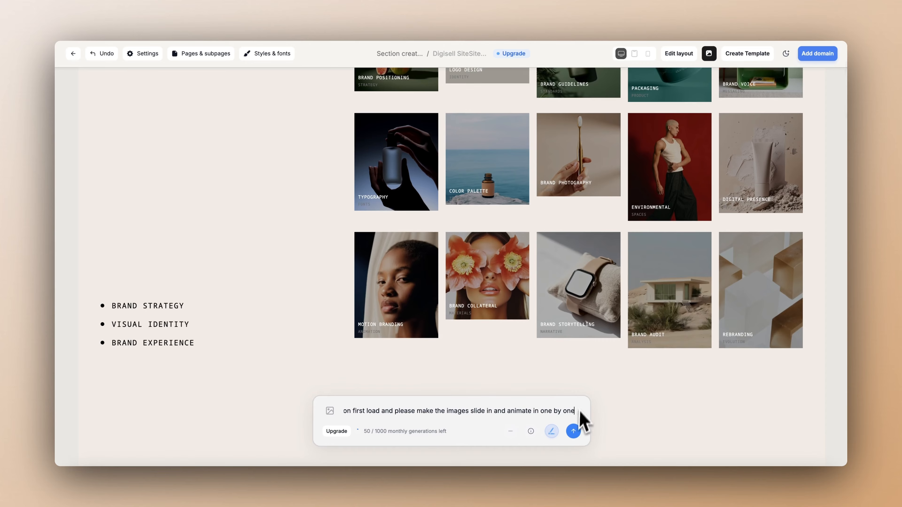
pyautogui.click(573, 431)
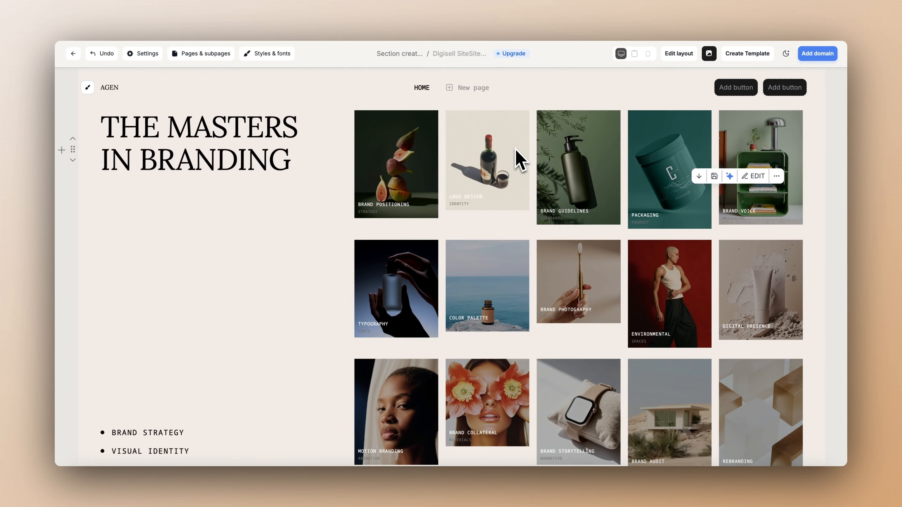
# Review the hero section's content, behavior and media settings, including its animation duration.
pyautogui.click(754, 176)
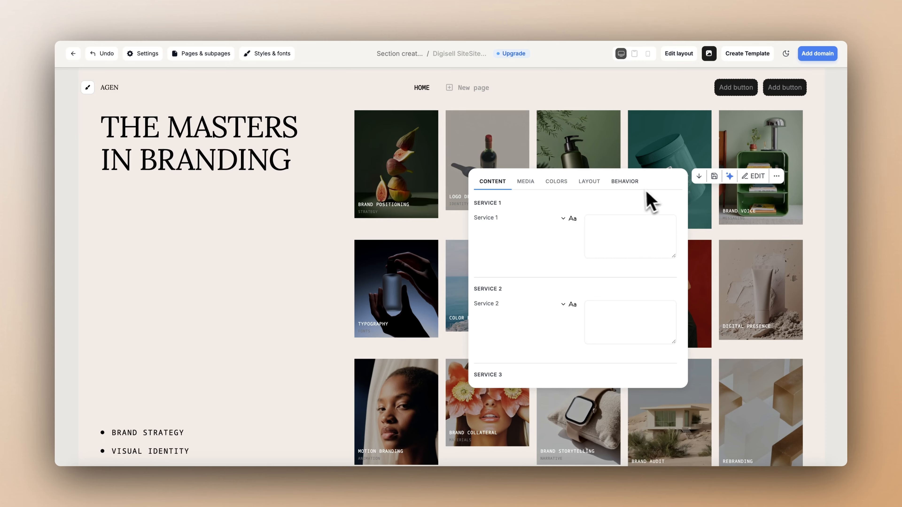
pyautogui.click(627, 182)
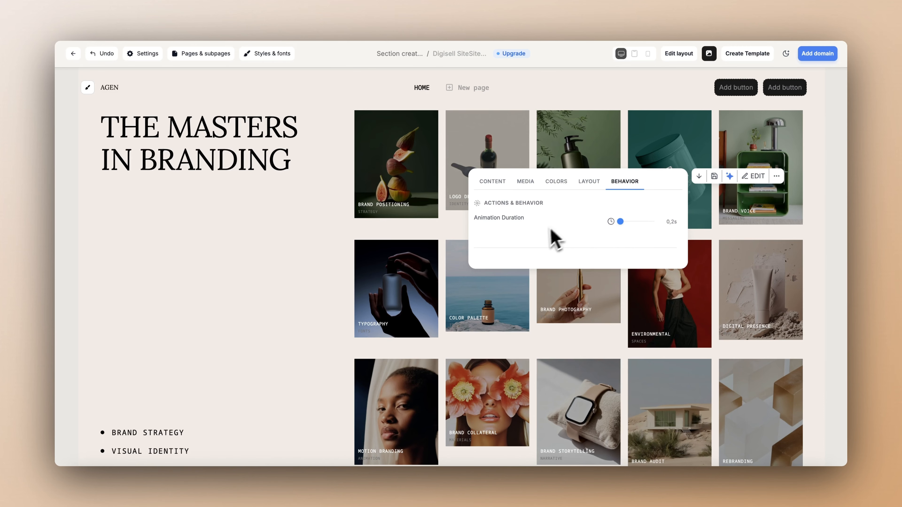
pyautogui.click(526, 183)
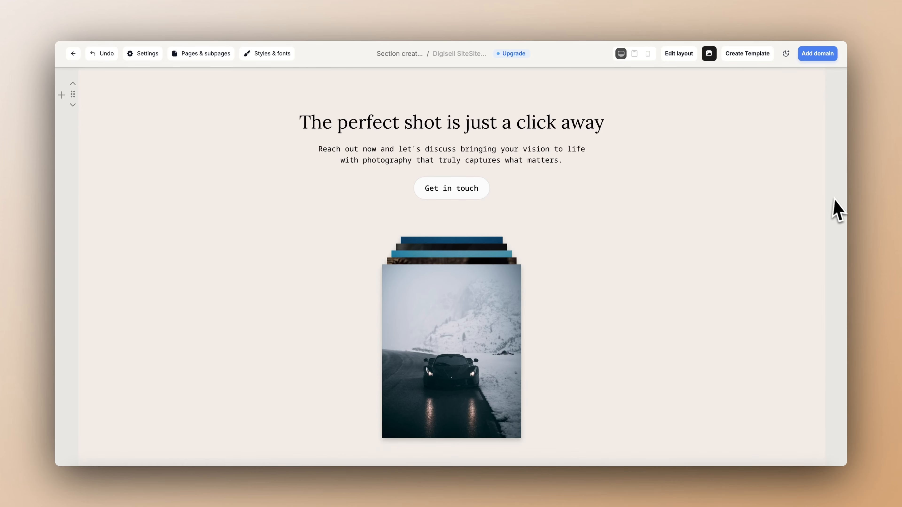
# Prompt the AI to make the images in the "The perfect shot" stack slide out horizontally on hover, two left and two right.
pyautogui.scroll(-5, 836, 200)
pyautogui.scroll(5, 838, 200)
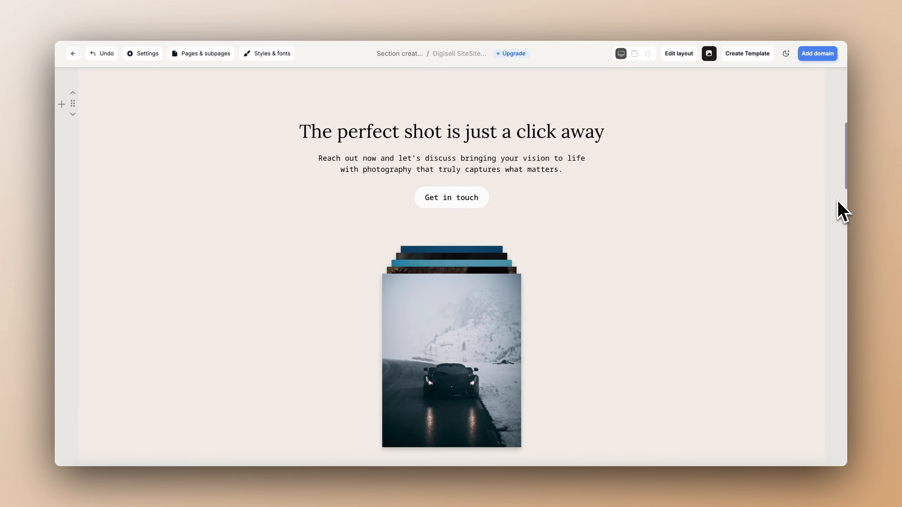
pyautogui.scroll(-5, 828, 236)
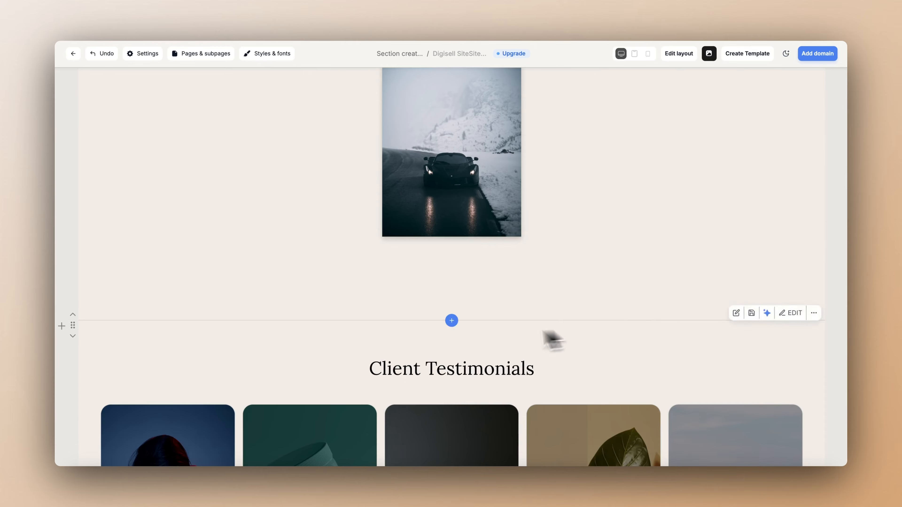
pyautogui.click(451, 320)
pyautogui.write('P')
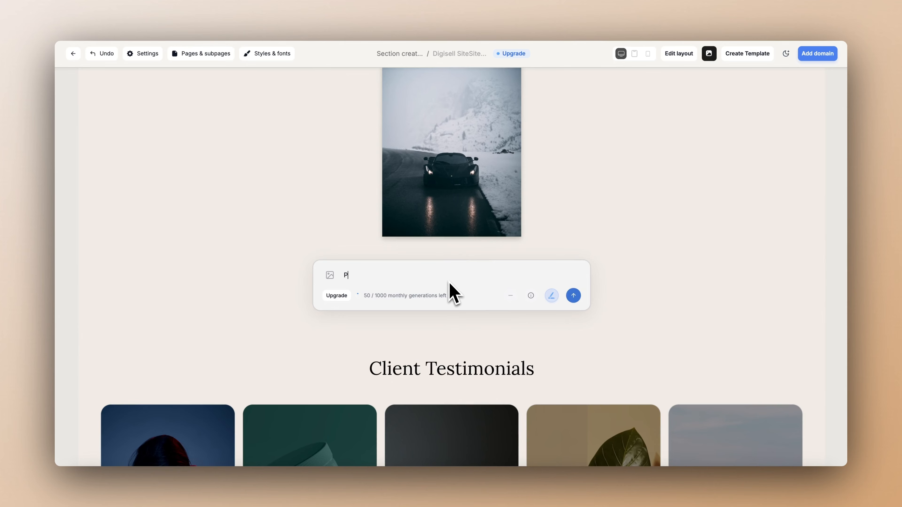
pyautogui.write('lease when hovering over the image stack make them slide out horizo')
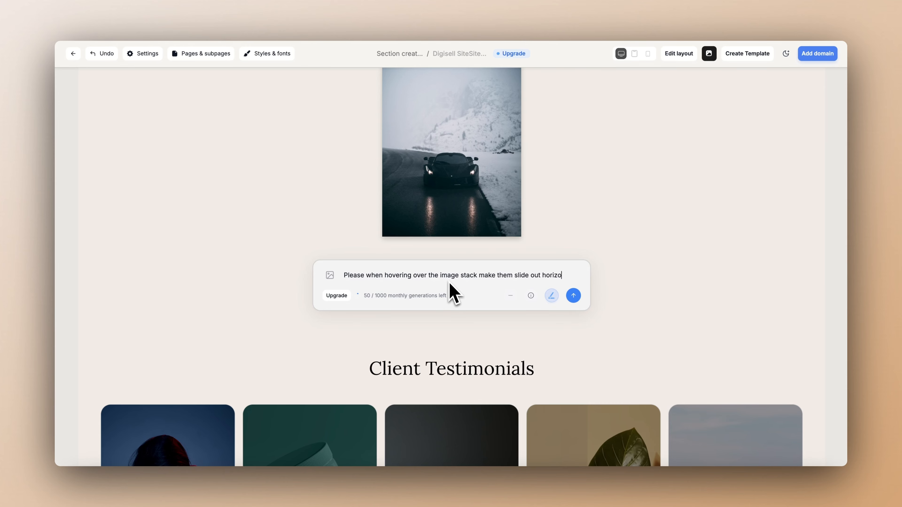
pyautogui.write('y ')
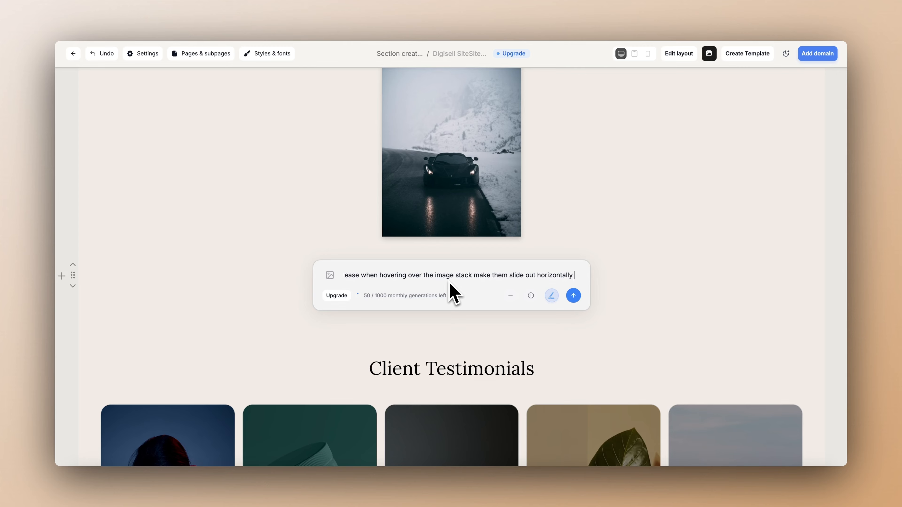
pyautogui.write('two le')
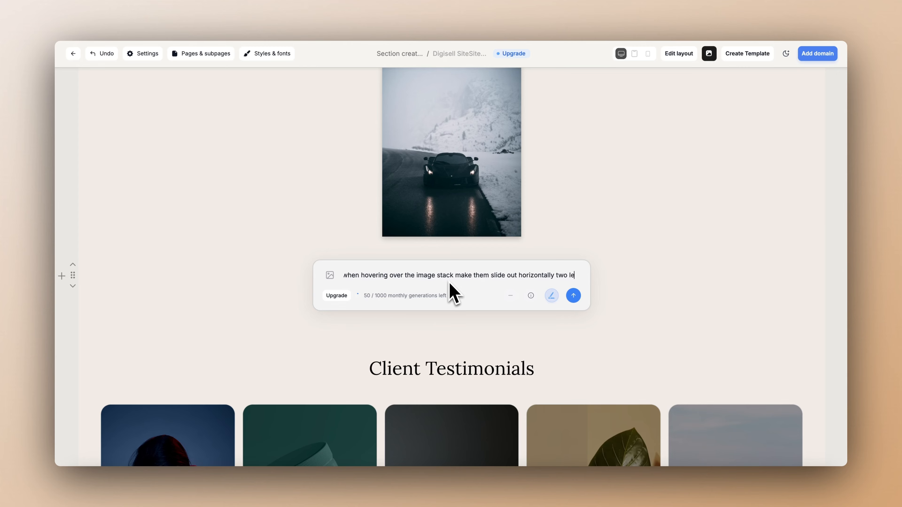
pyautogui.write('ft two right')
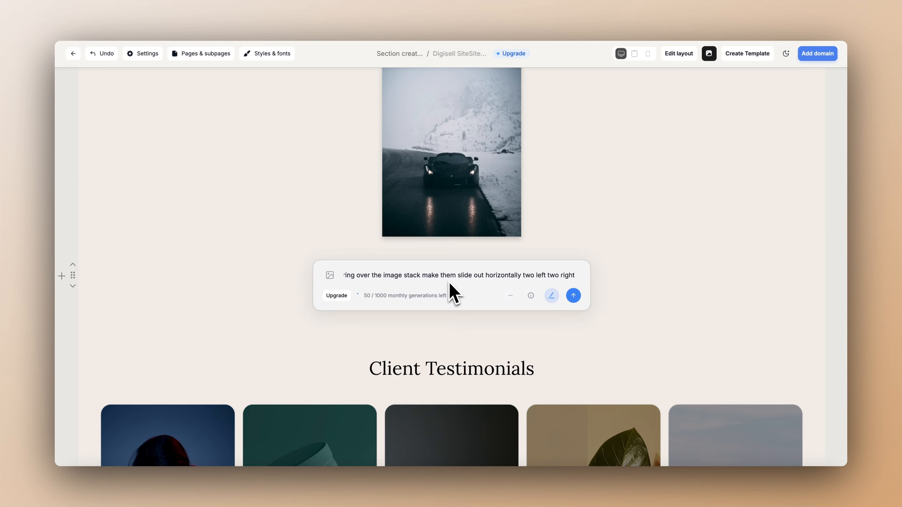
pyautogui.click(573, 298)
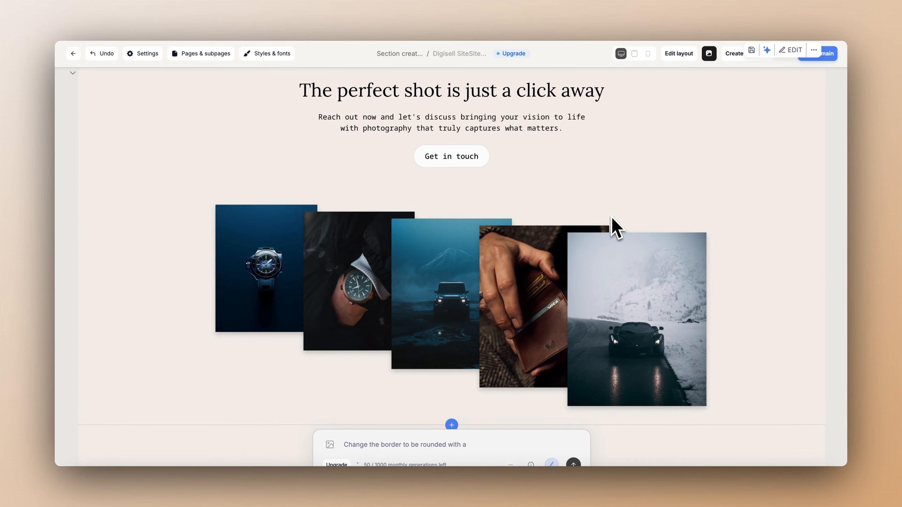
# Prompt the AI to slightly zoom each image of the stack within its aspect ratio when hovering over it.
pyautogui.scroll(-1, 763, 338)
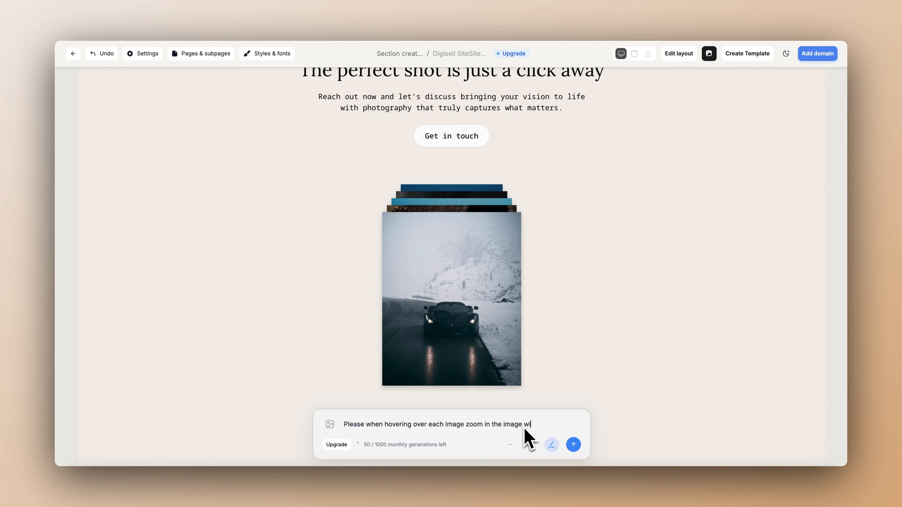
pyautogui.write('pect')
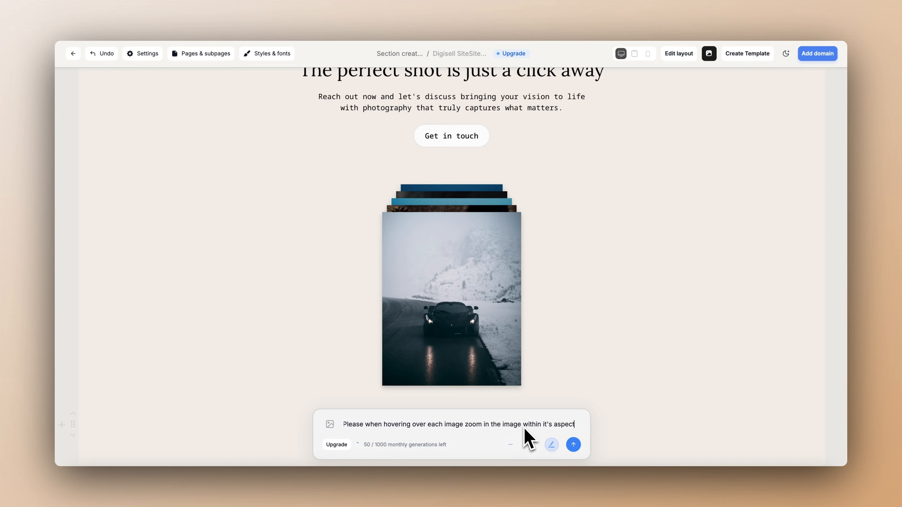
pyautogui.write(' ratio slightly')
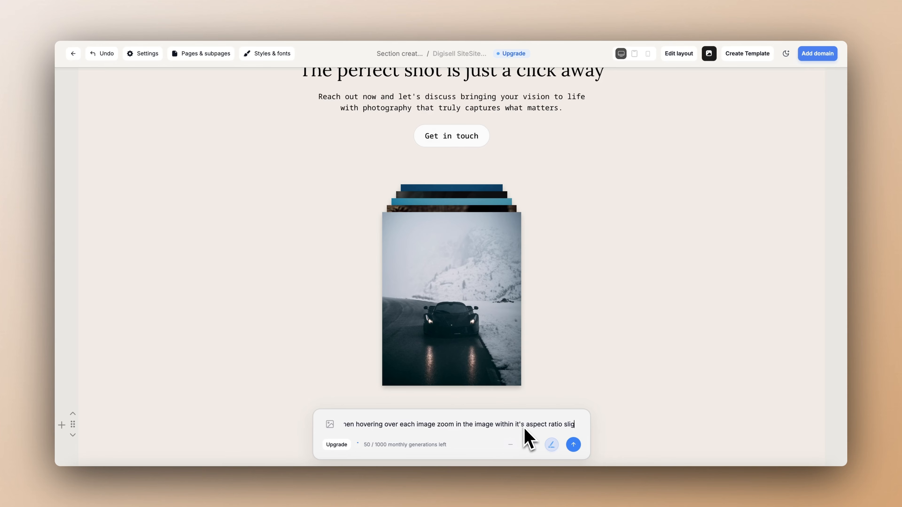
pyautogui.click(573, 445)
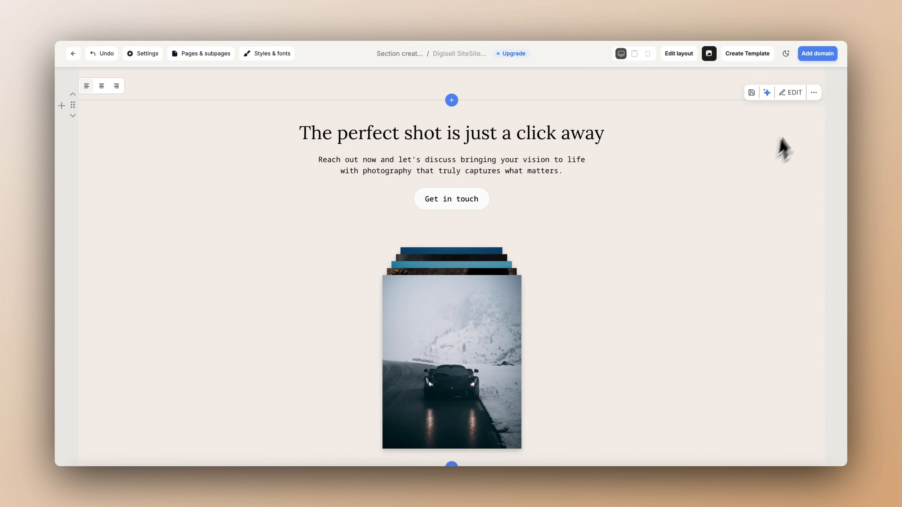
# Review the image stack section's media settings, including each image's size and alignment.
pyautogui.click(793, 95)
pyautogui.click(683, 101)
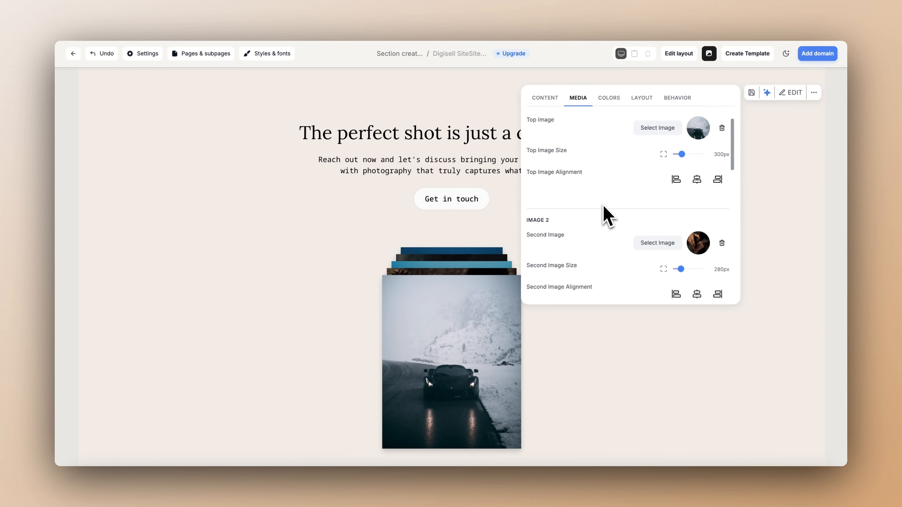
pyautogui.scroll(-15, 608, 217)
# Examine how the green cosmetic jar banner behaves while scrolling through the page.
pyautogui.scroll(1, 608, 217)
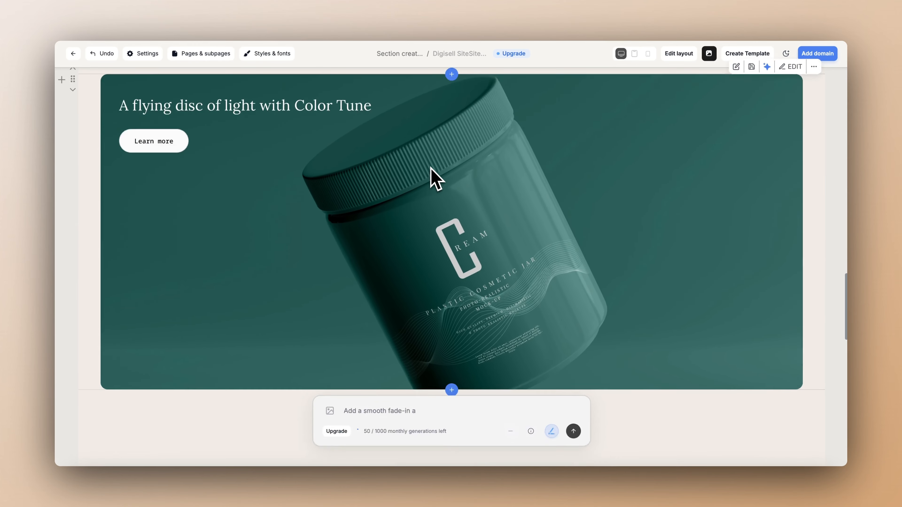
pyautogui.scroll(-3, 430, 168)
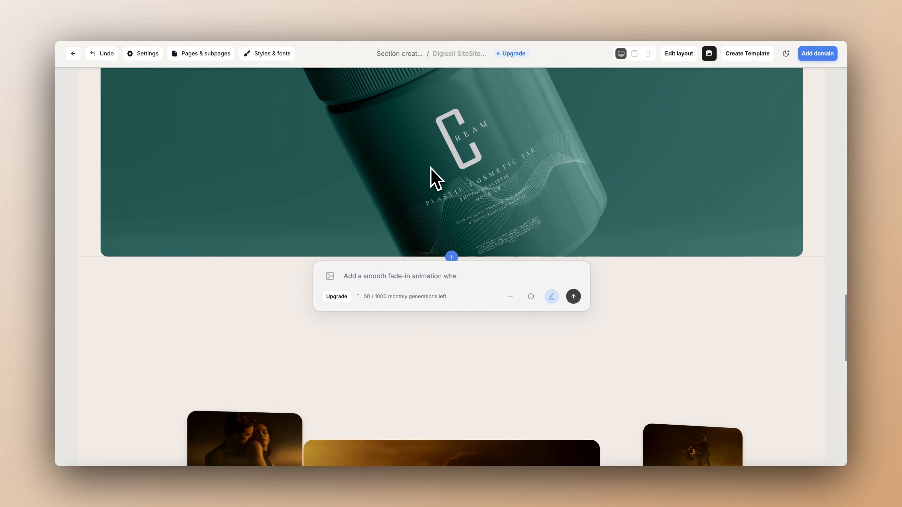
pyautogui.scroll(5, 430, 167)
pyautogui.scroll(1, 437, 236)
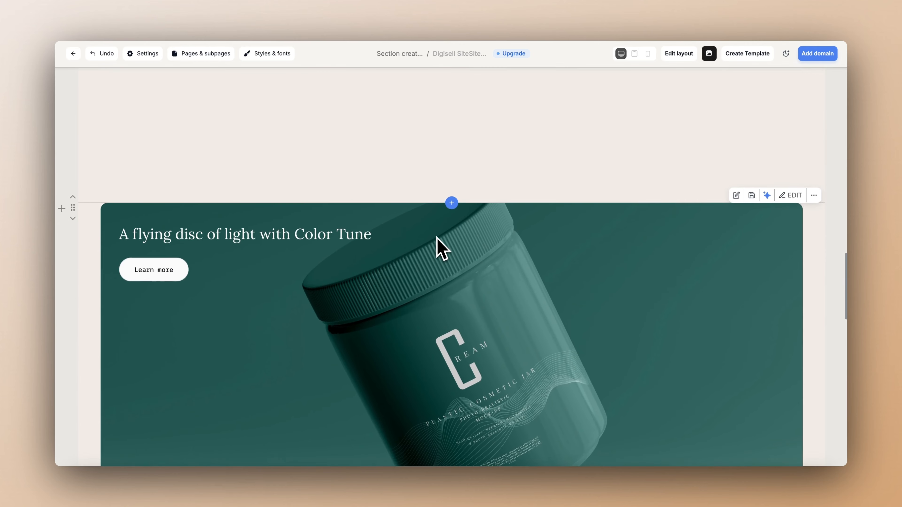
pyautogui.scroll(-3, 437, 237)
pyautogui.scroll(1, 436, 236)
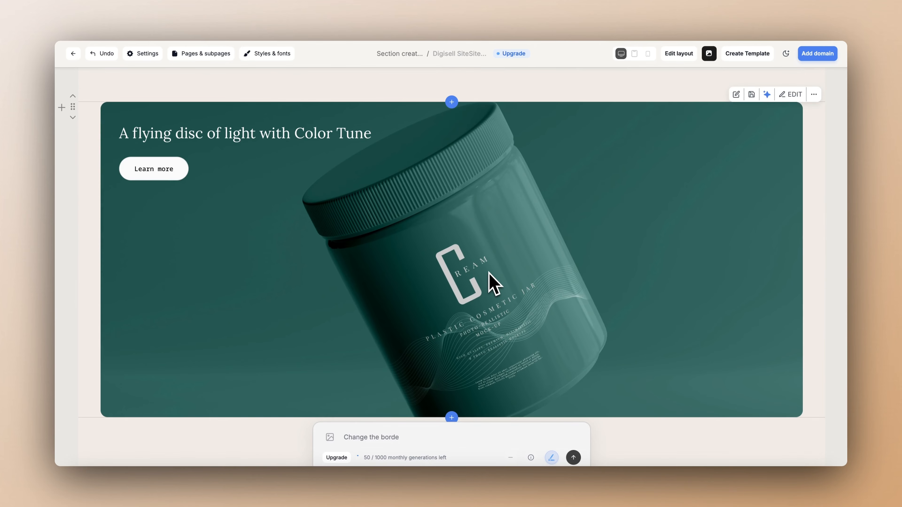
pyautogui.scroll(5, 489, 273)
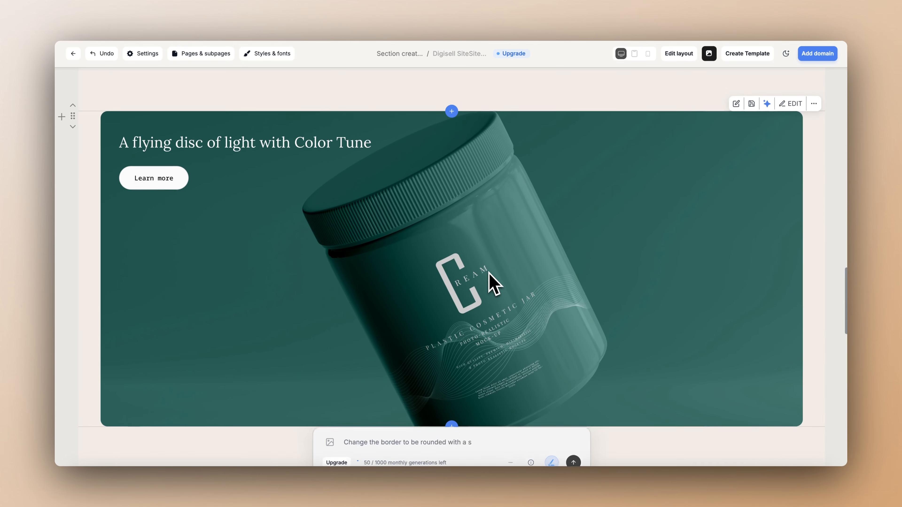
pyautogui.scroll(-9, 489, 273)
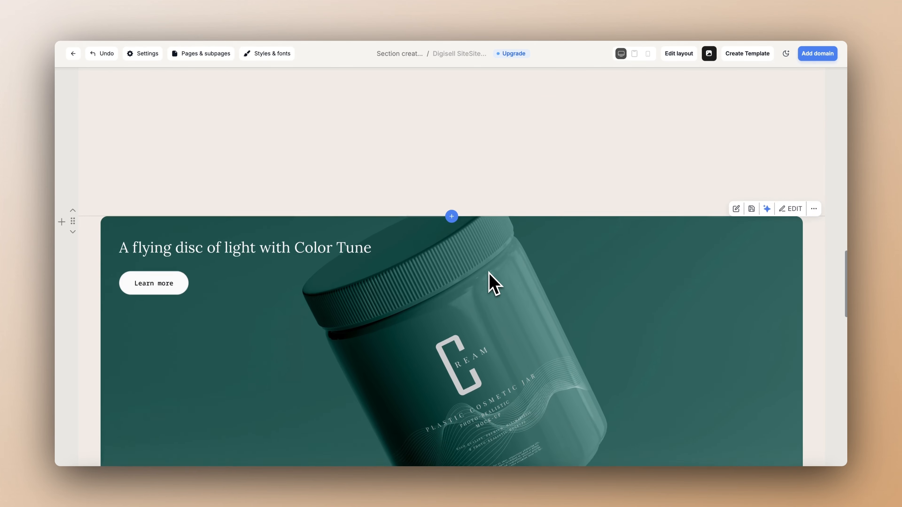
pyautogui.scroll(3, 489, 273)
pyautogui.scroll(7, 490, 273)
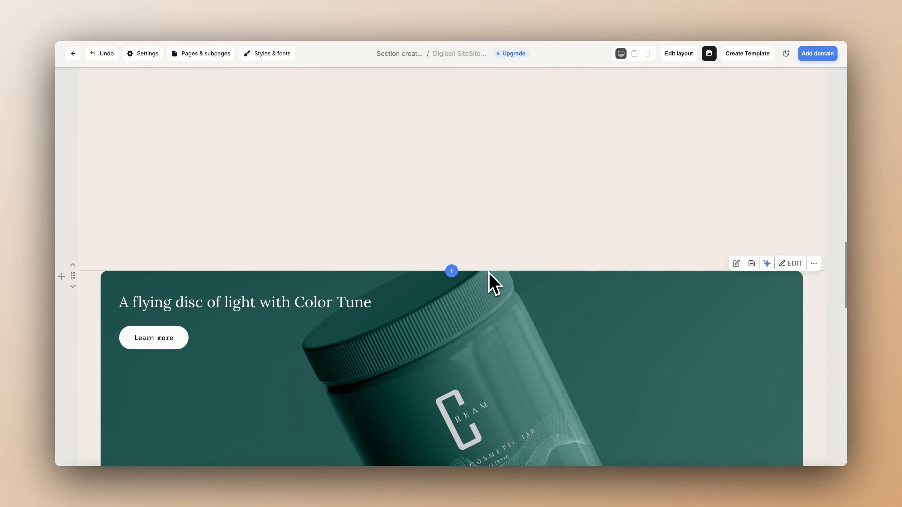
pyautogui.scroll(-7, 490, 284)
pyautogui.scroll(3, 490, 337)
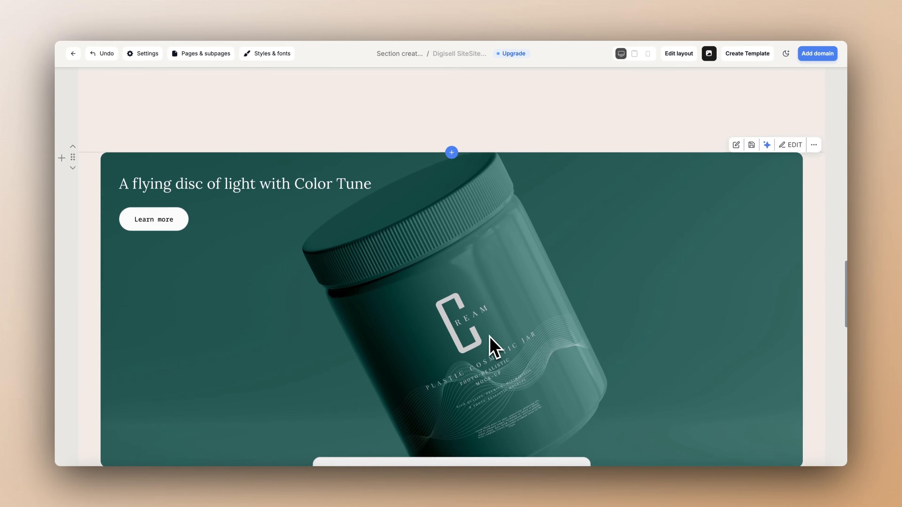
pyautogui.scroll(-1, 490, 337)
pyautogui.scroll(2, 490, 337)
pyautogui.scroll(-12, 490, 337)
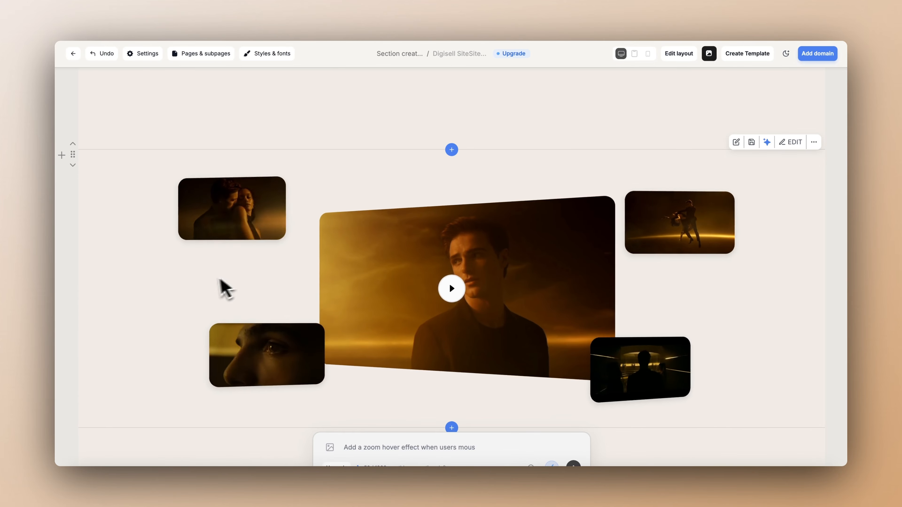
# Review the floating-image video section's media, layout and behavior settings, including the perspective effect amount.
pyautogui.click(790, 143)
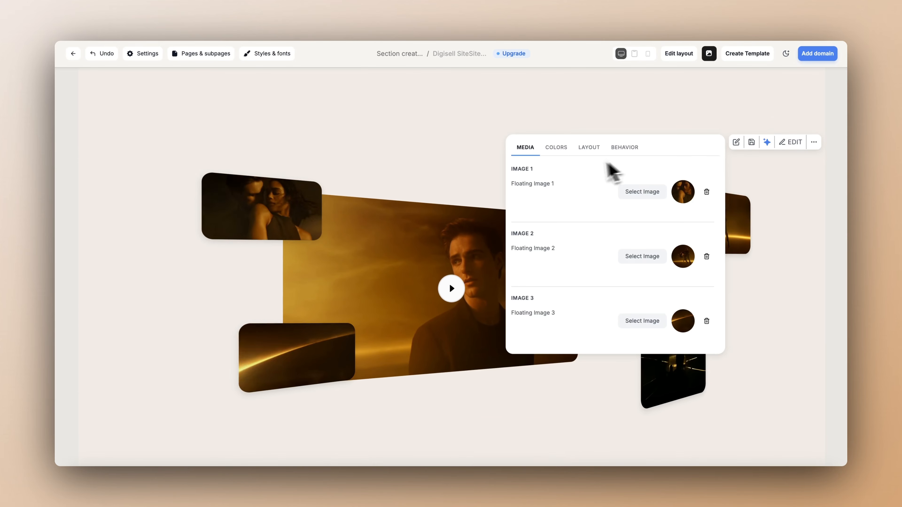
pyautogui.click(588, 148)
pyautogui.click(623, 149)
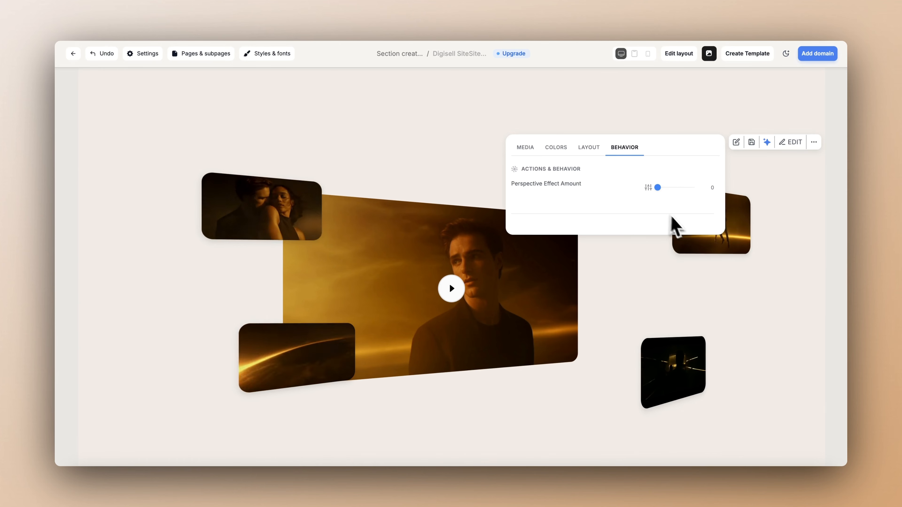
pyautogui.click(772, 265)
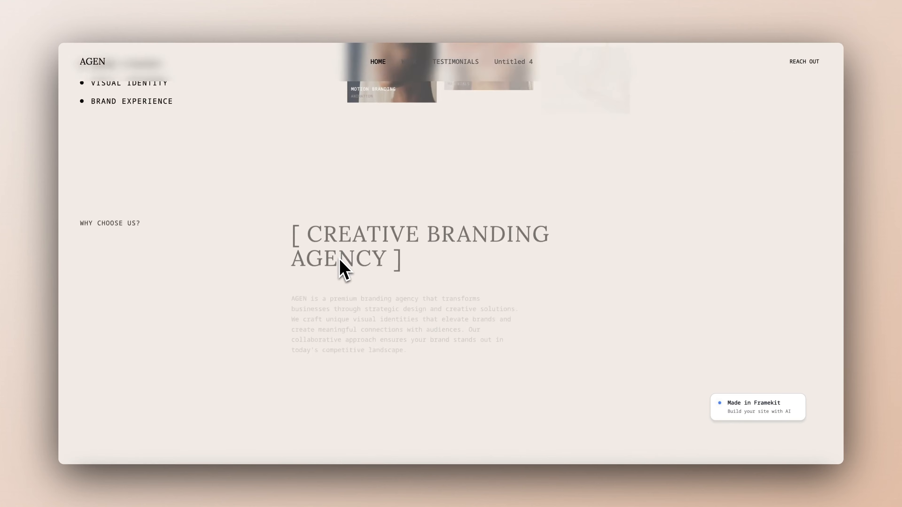
# Examine the scroll-in animations of the published site's sections from the agency introduction to the contact area.
pyautogui.scroll(-10, 341, 269)
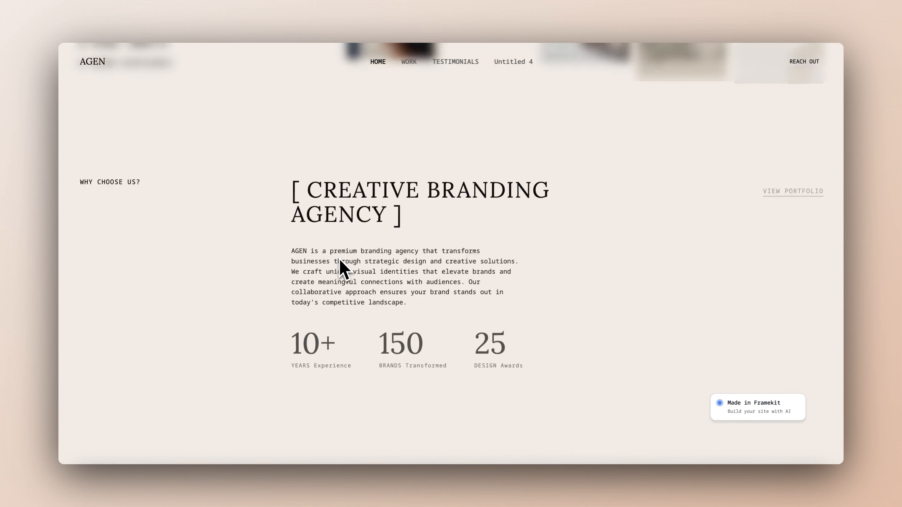
pyautogui.scroll(-15, 339, 259)
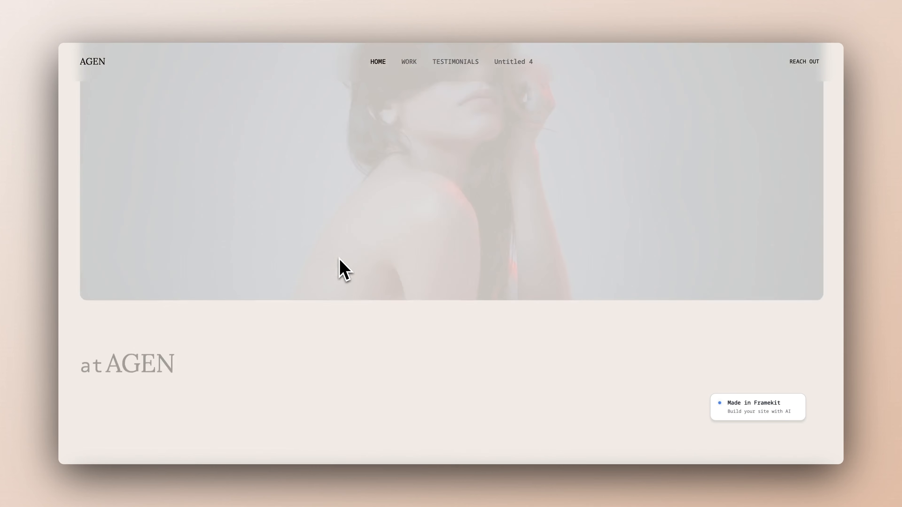
pyautogui.scroll(-15, 339, 259)
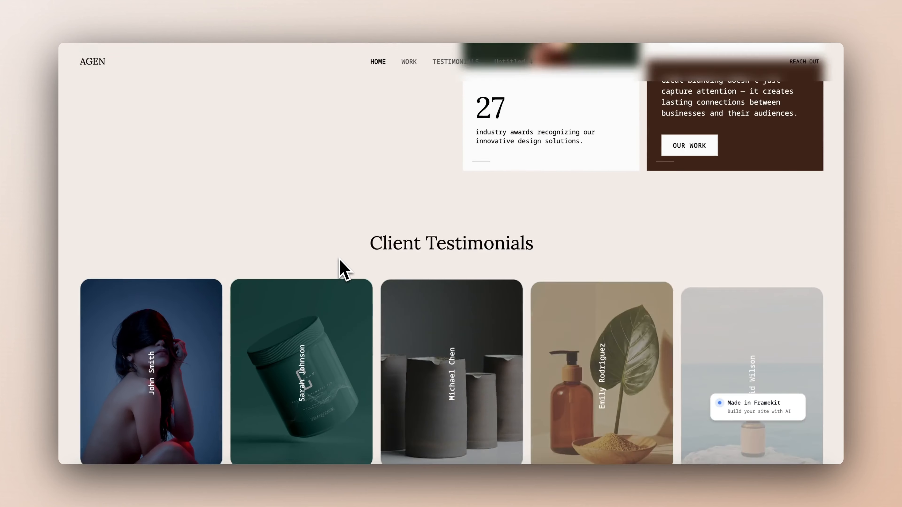
pyautogui.scroll(-15, 342, 269)
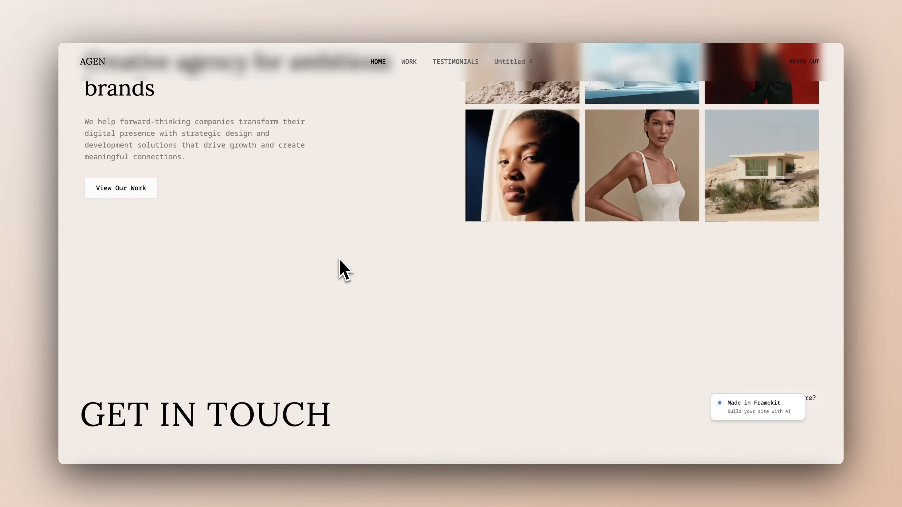
pyautogui.scroll(15, 342, 269)
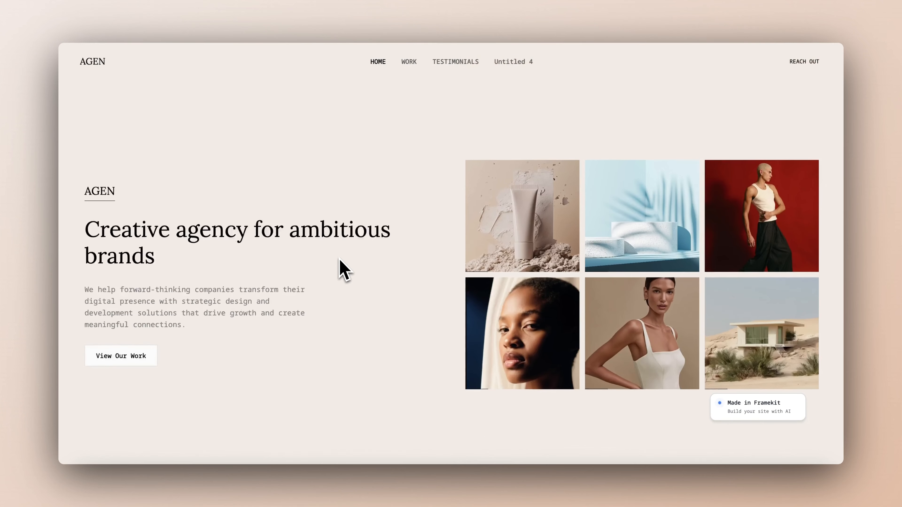